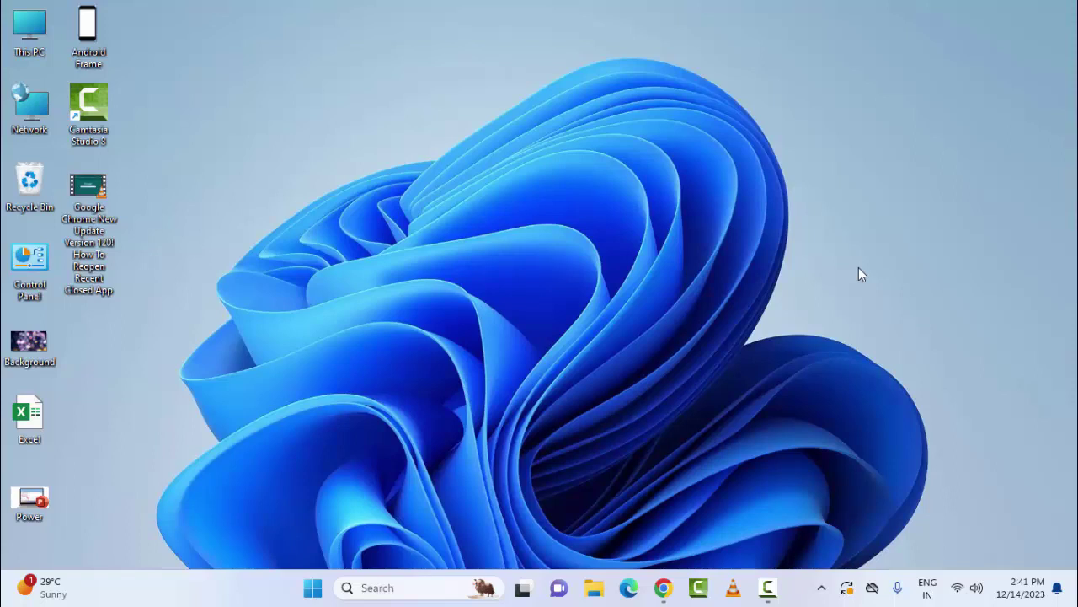
# Step: Show the taskbar clock's full date, Thursday, December 14, 2023
pyautogui.click(884, 304)
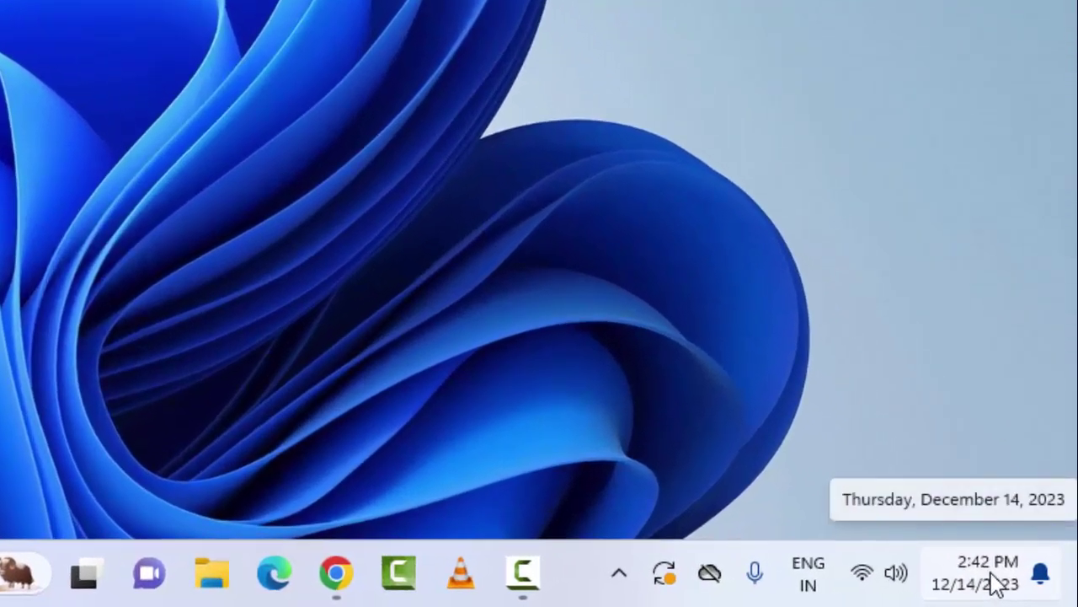
# Step: Switch Set time automatically to Off on the Date & time settings page
pyautogui.rightClick(990, 563)
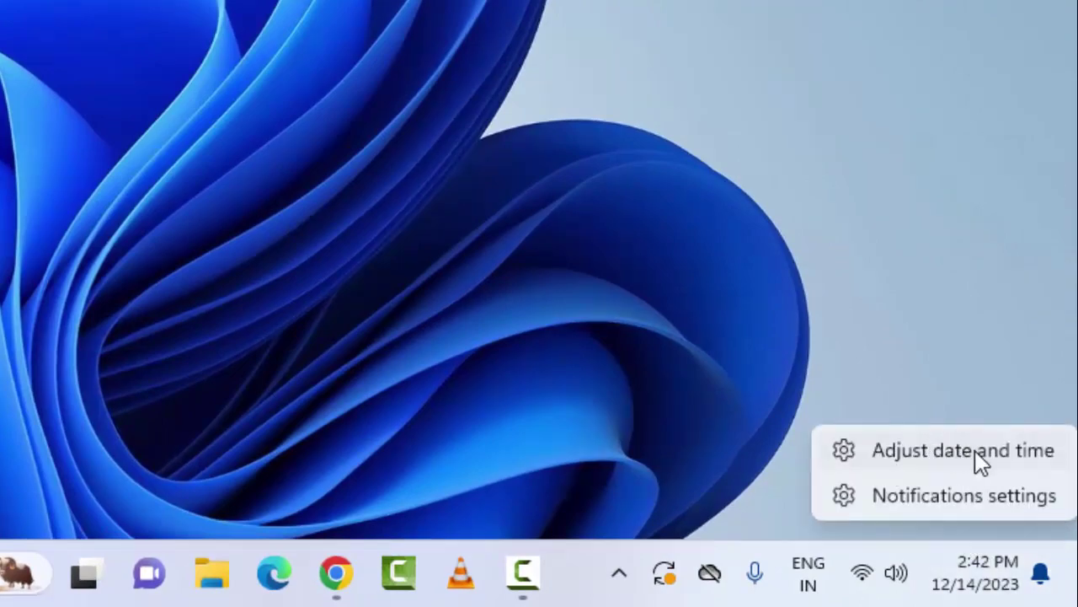
pyautogui.click(977, 451)
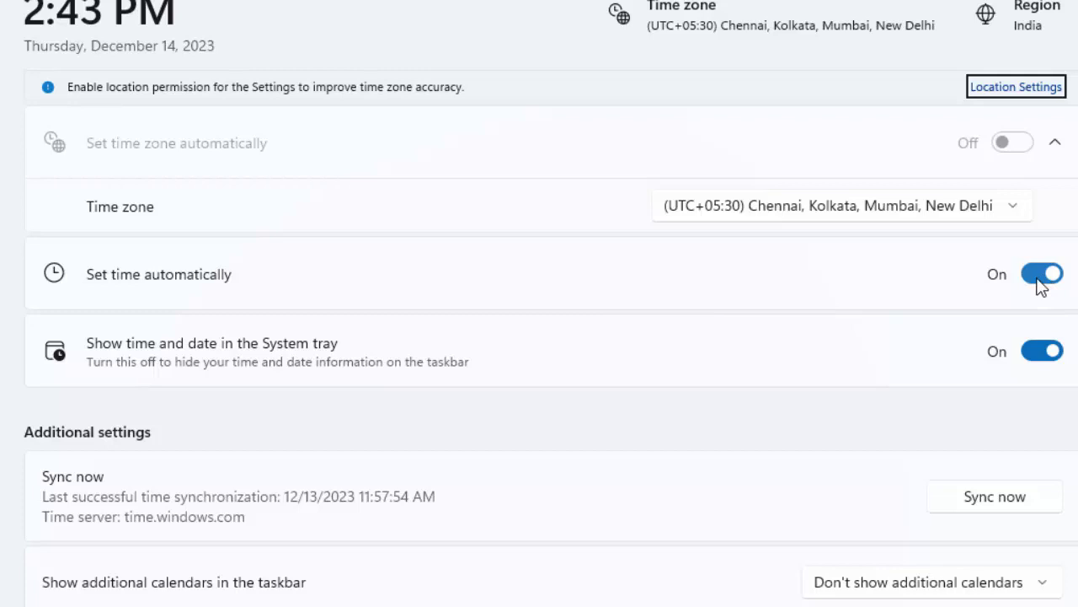
pyautogui.click(1038, 280)
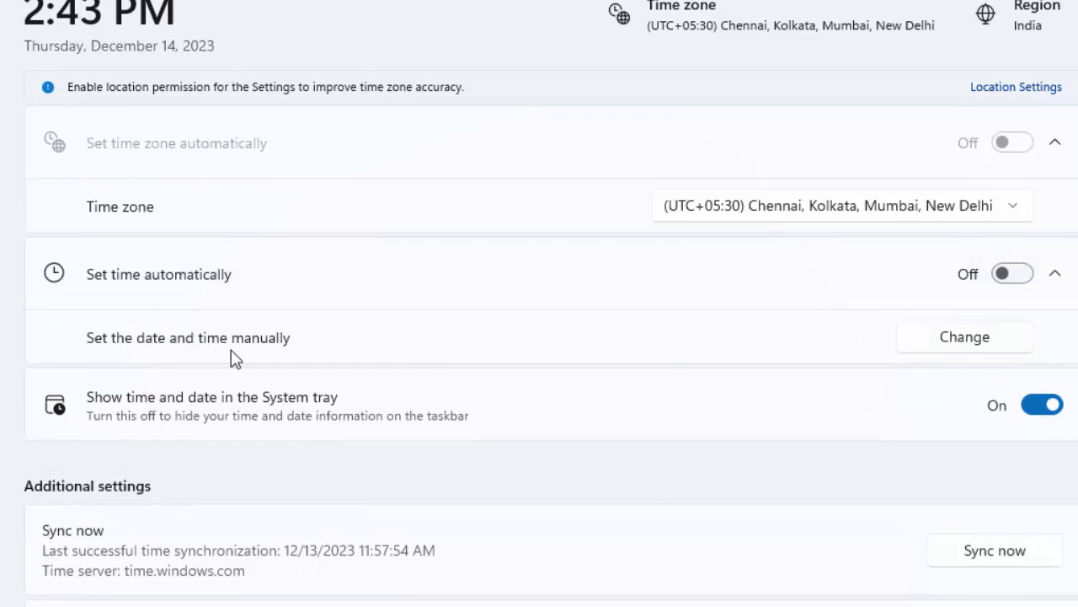
# Step: Dismiss the manual date and time change dialog unchanged and close Settings
pyautogui.click(950, 341)
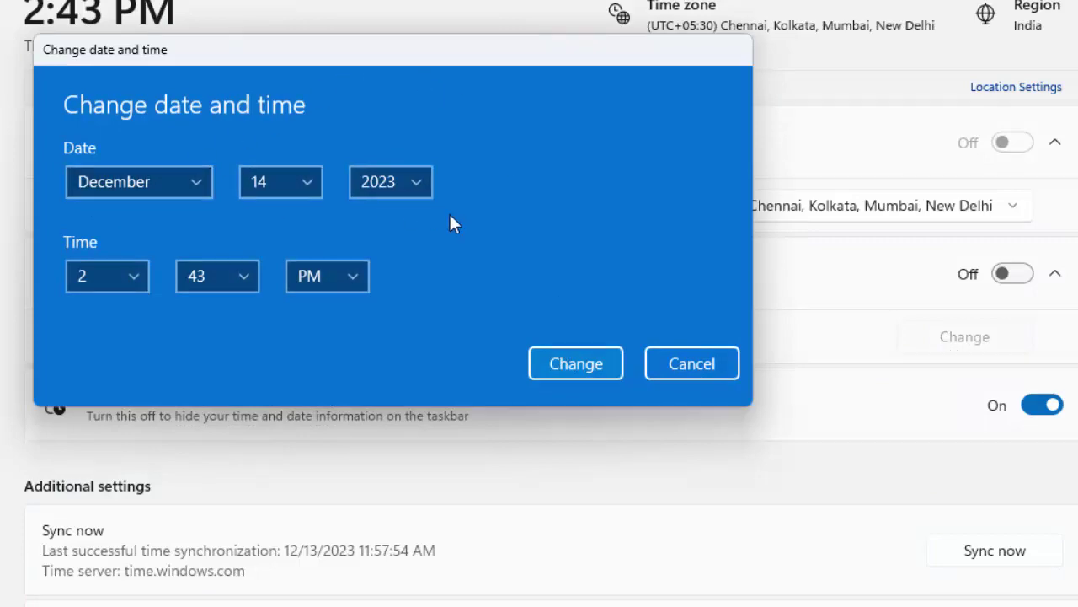
pyautogui.click(580, 367)
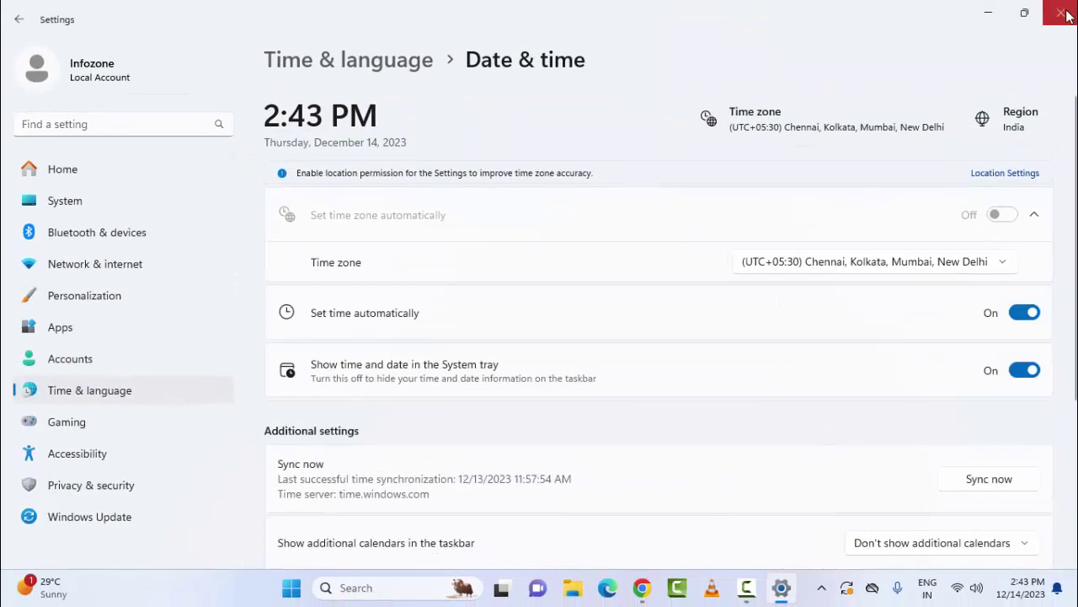
pyautogui.click(1061, 13)
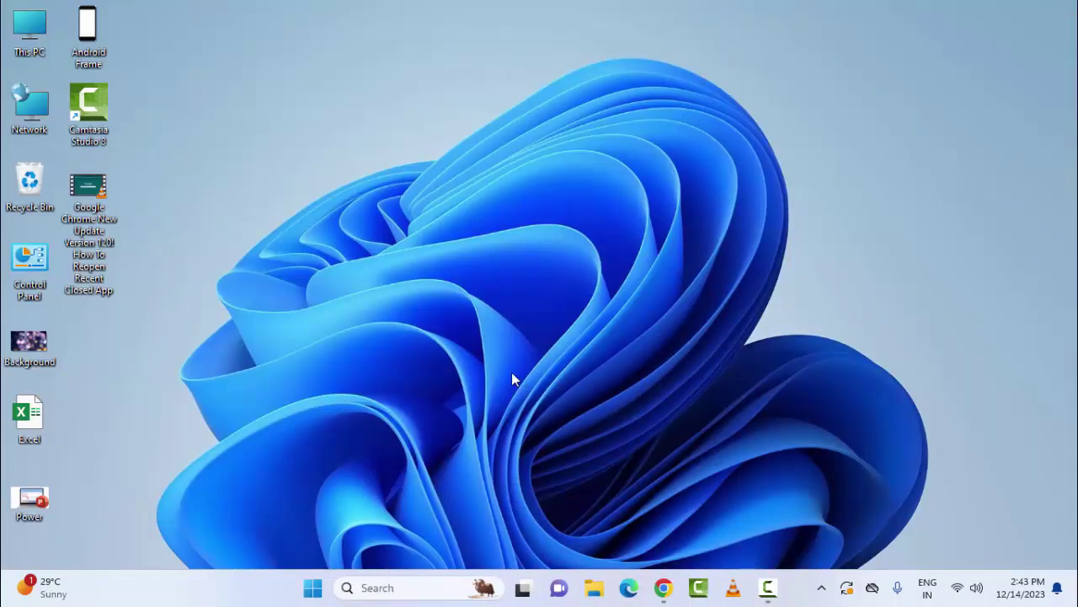
pyautogui.click(312, 588)
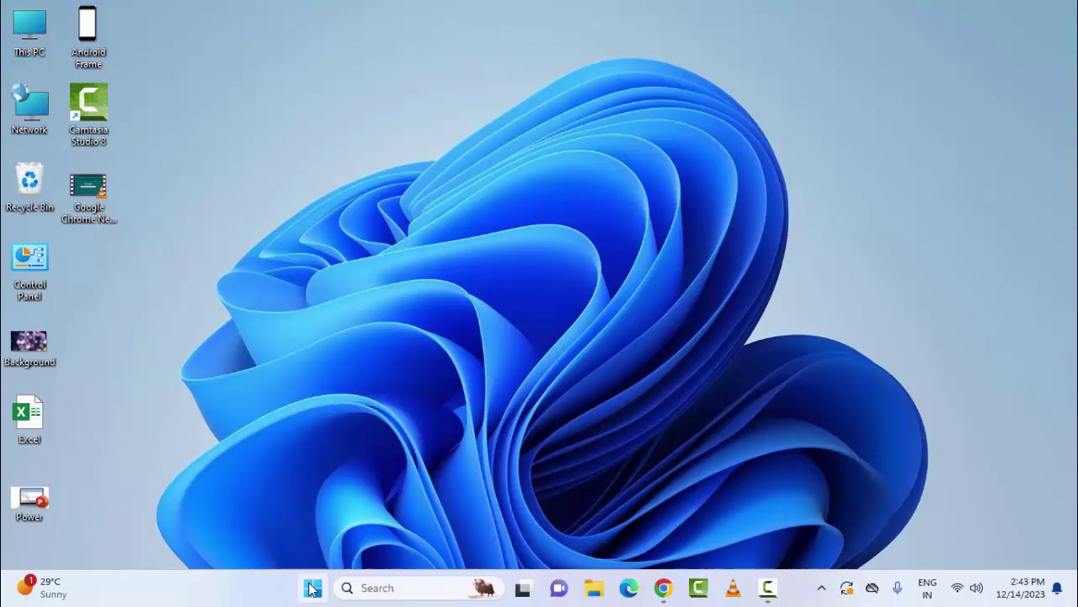
pyautogui.click(312, 588)
pyautogui.write('system configuration')
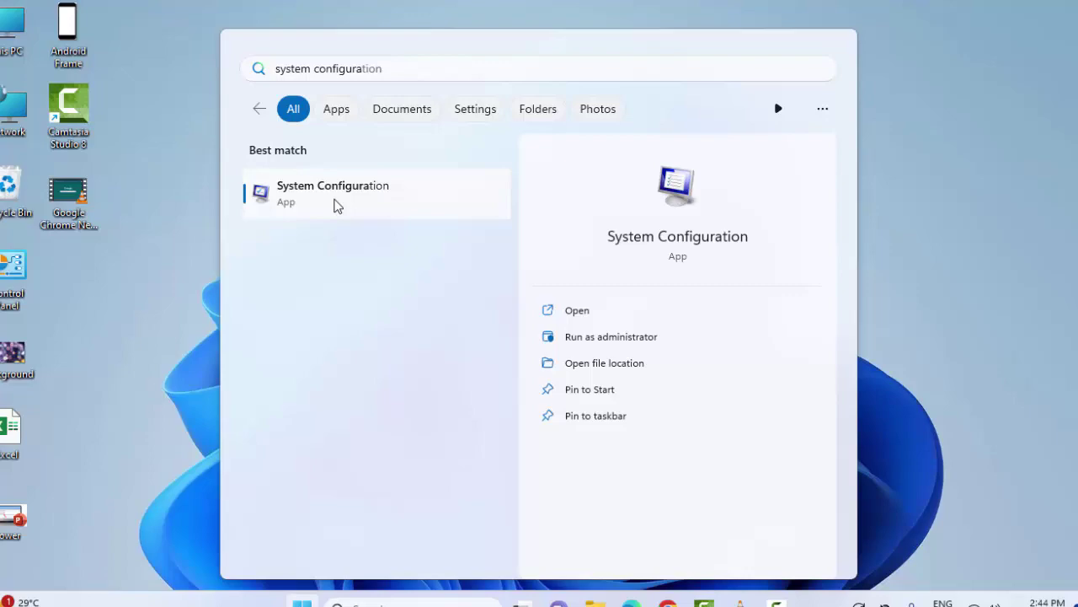
pyautogui.click(335, 202)
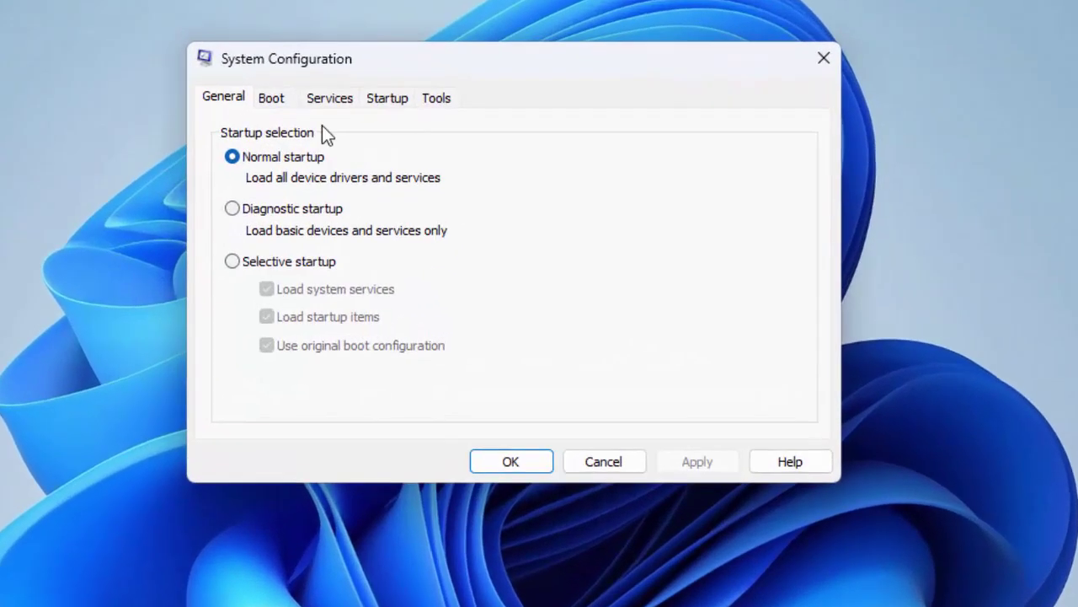
pyautogui.click(335, 97)
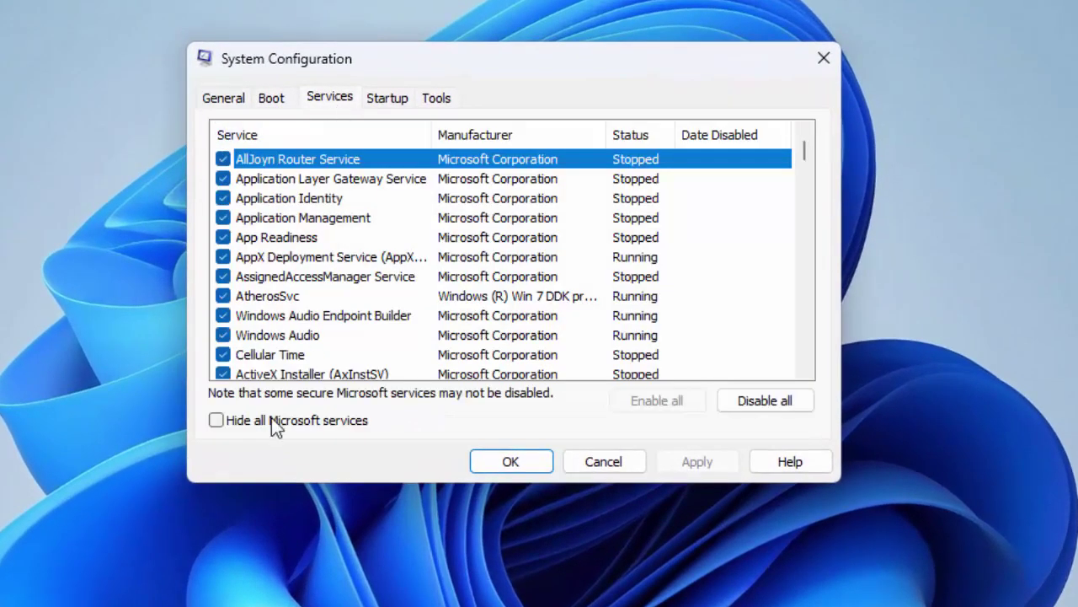
pyautogui.click(344, 419)
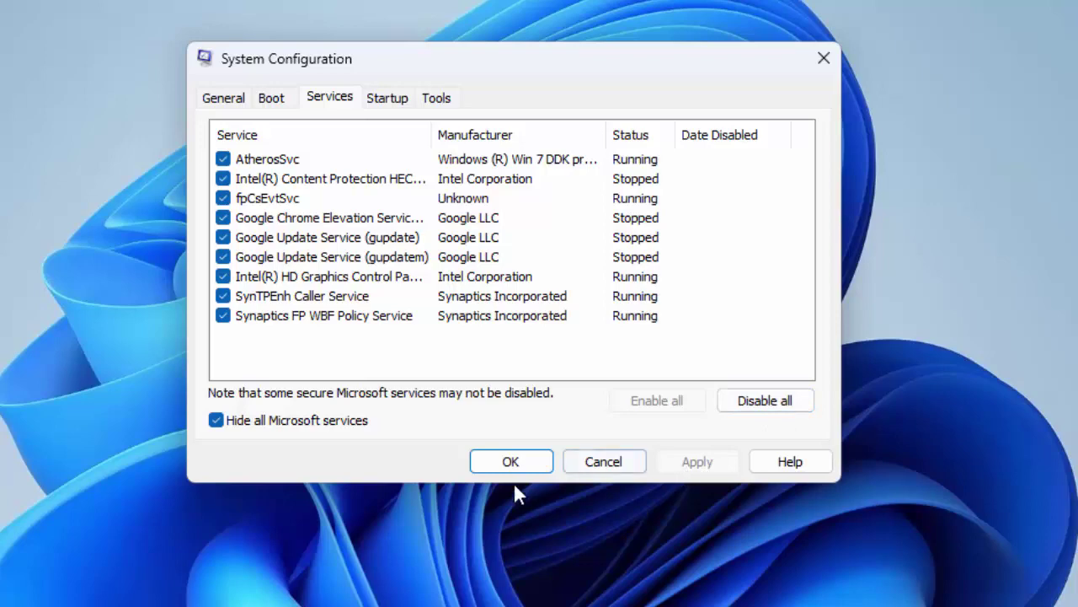
pyautogui.click(611, 465)
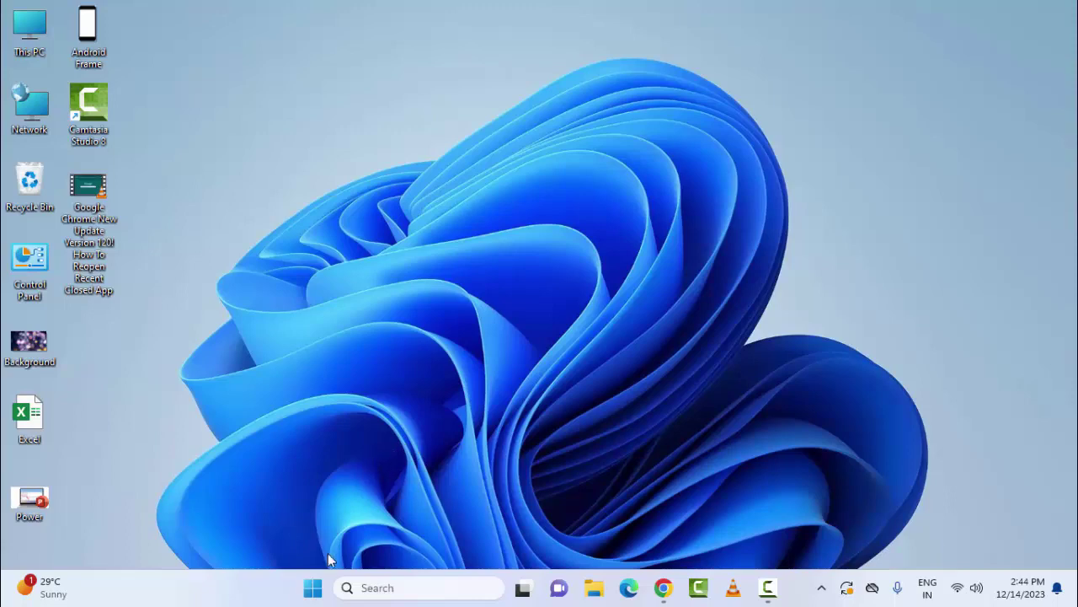
# Step: Go to Apps > Installed apps in Windows Settings
pyautogui.click(312, 588)
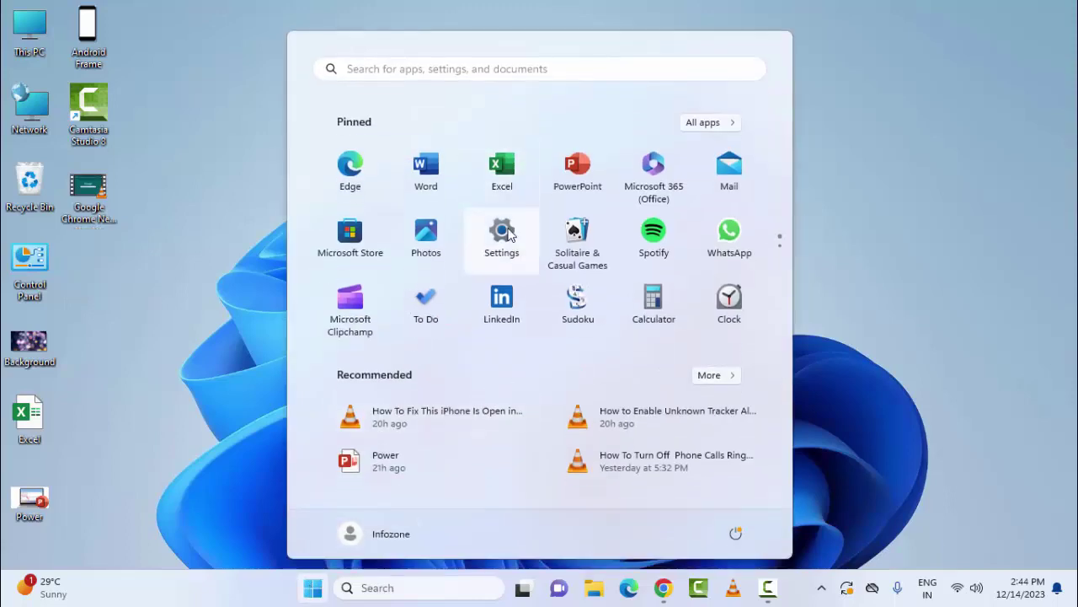
pyautogui.click(508, 235)
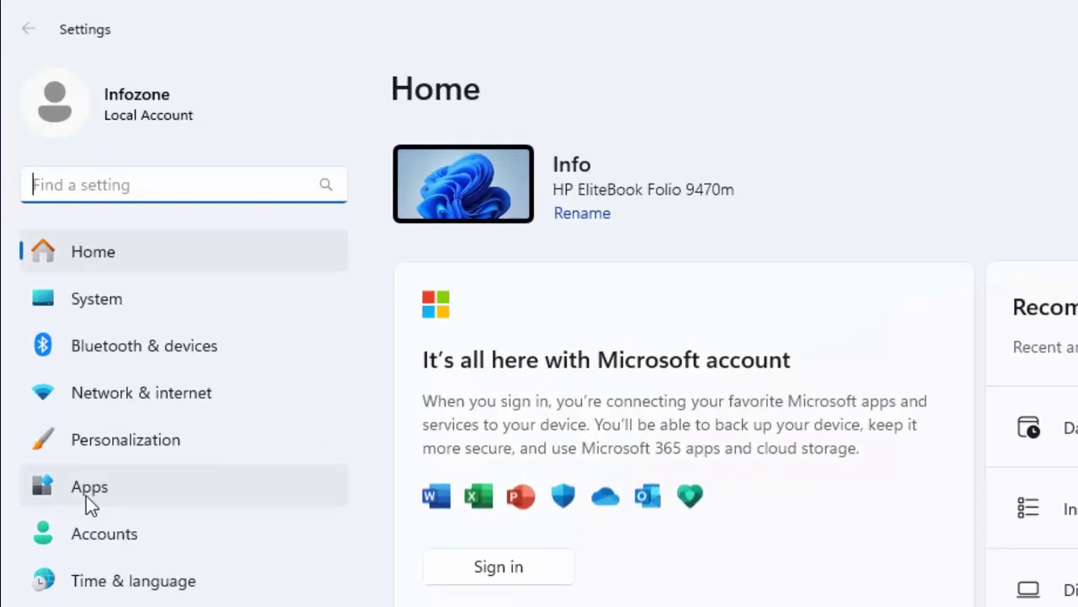
pyautogui.click(86, 495)
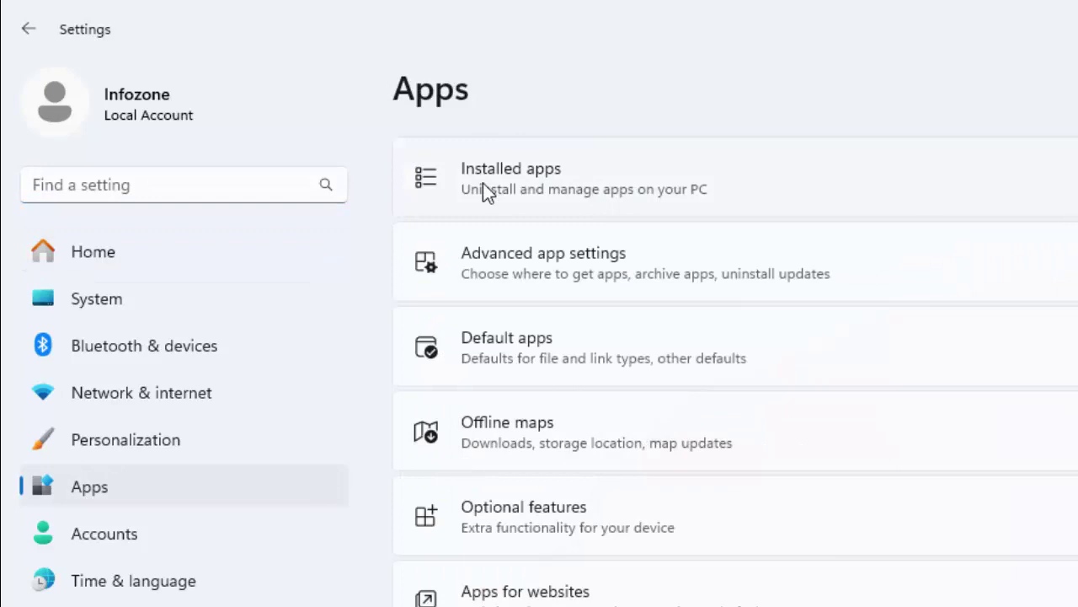
pyautogui.click(521, 180)
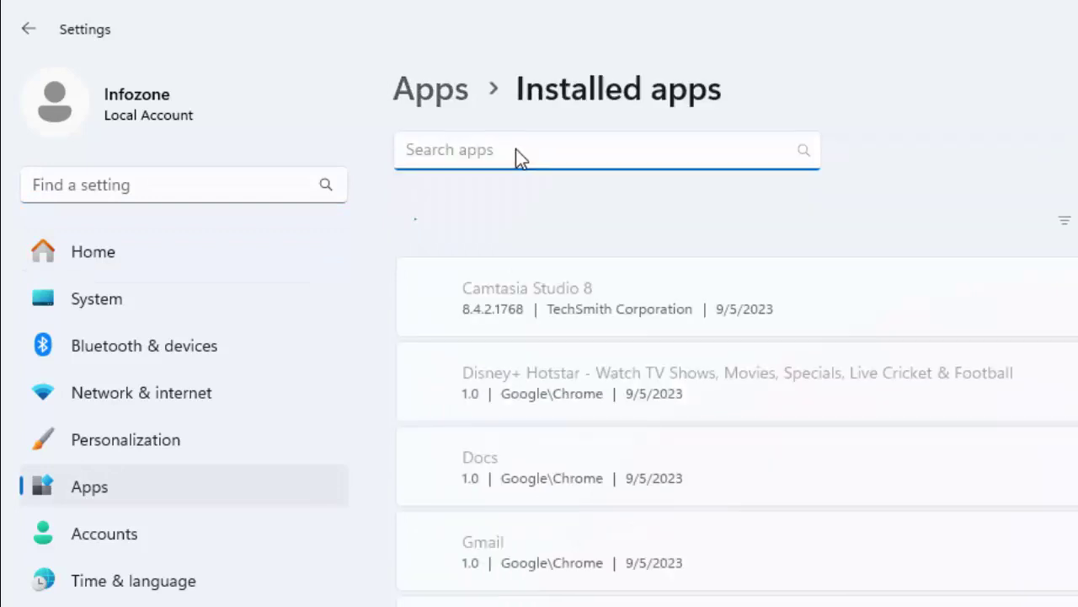
# Step: Filter installed apps to 'microsoft 365' and open Microsoft 365 (Office)'s options menu
pyautogui.write('mic')
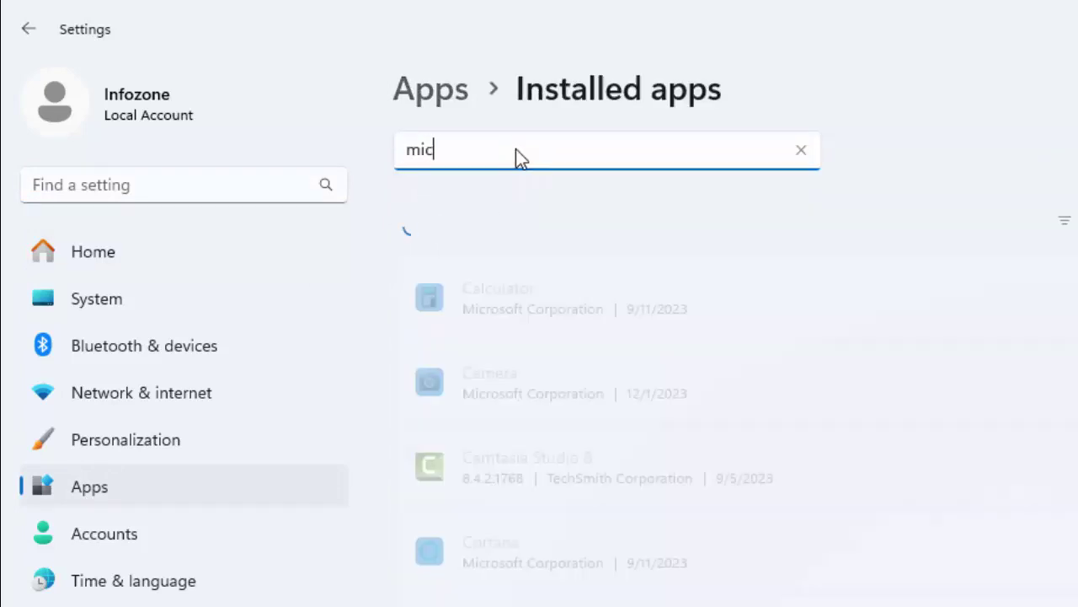
pyautogui.write('rosof')
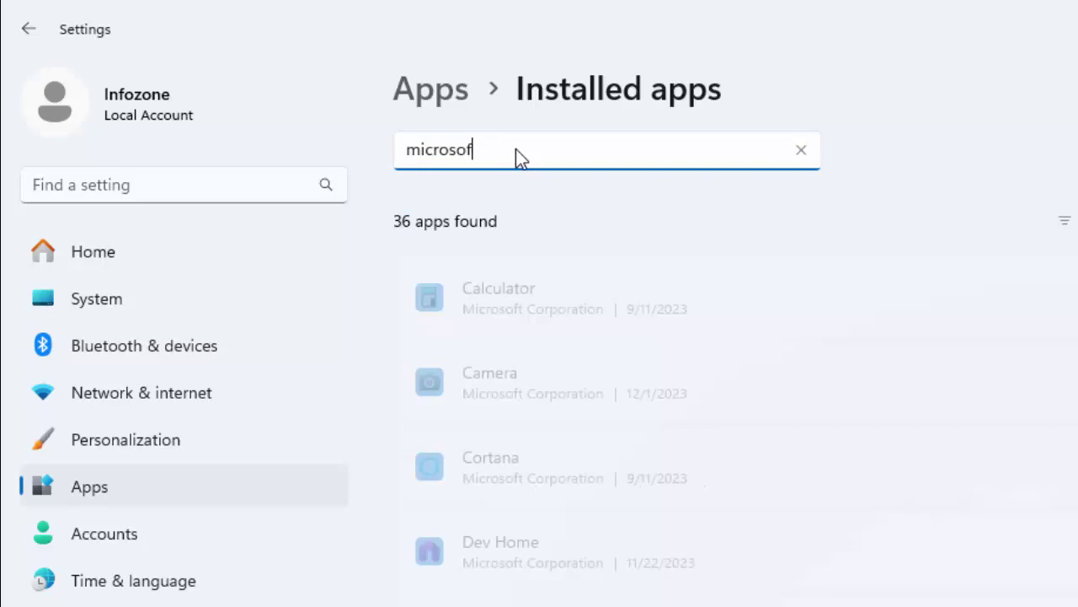
pyautogui.write('t office')
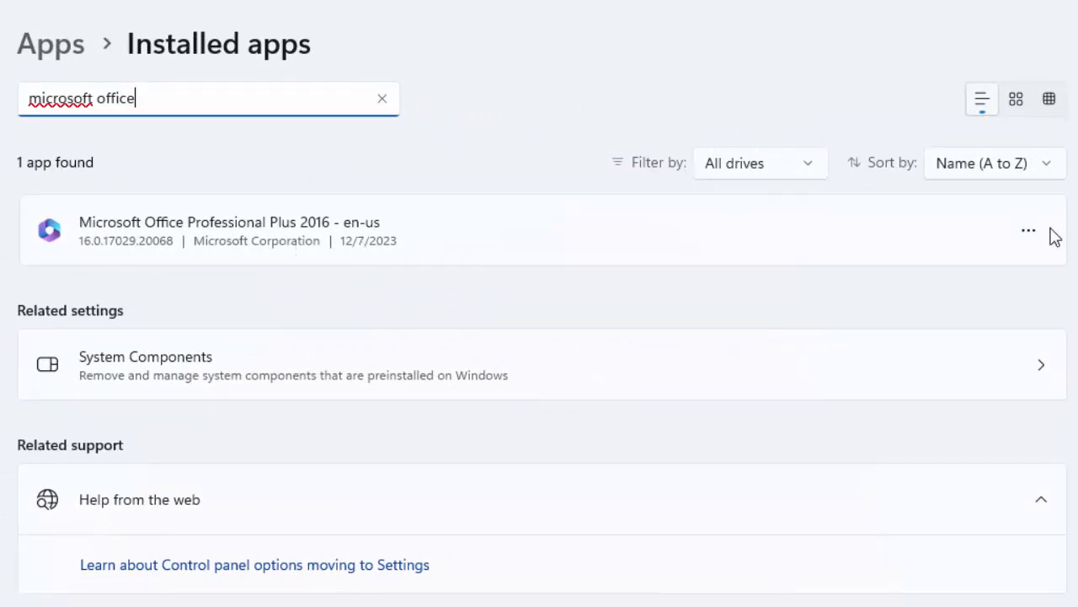
pyautogui.click(408, 297)
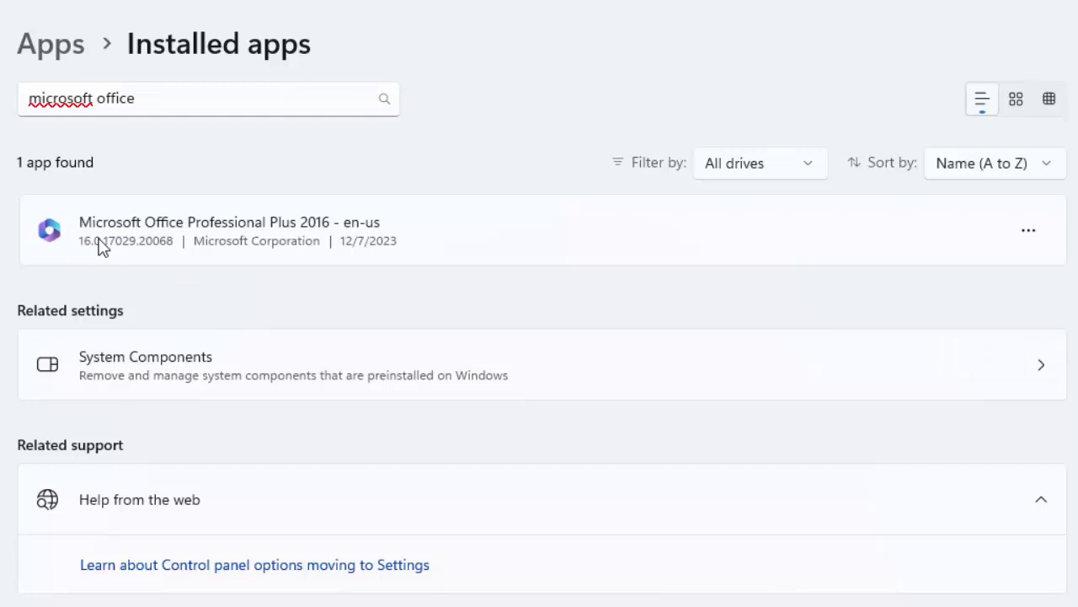
pyautogui.click(148, 106)
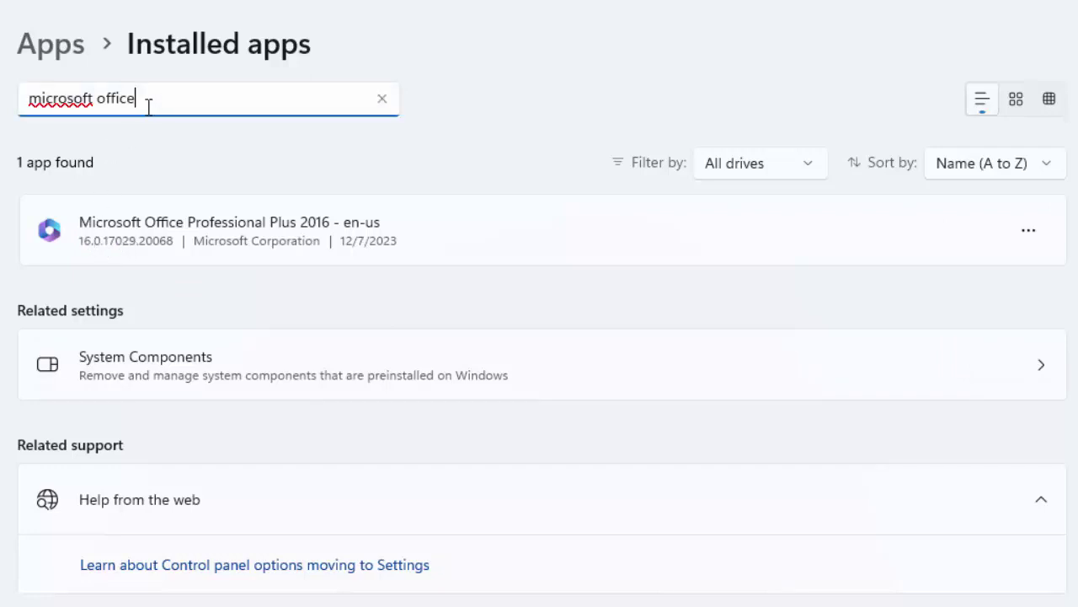
pyautogui.press('BackSpace')
pyautogui.press('BackSpace')
pyautogui.press('BackSpace')
pyautogui.write('365')
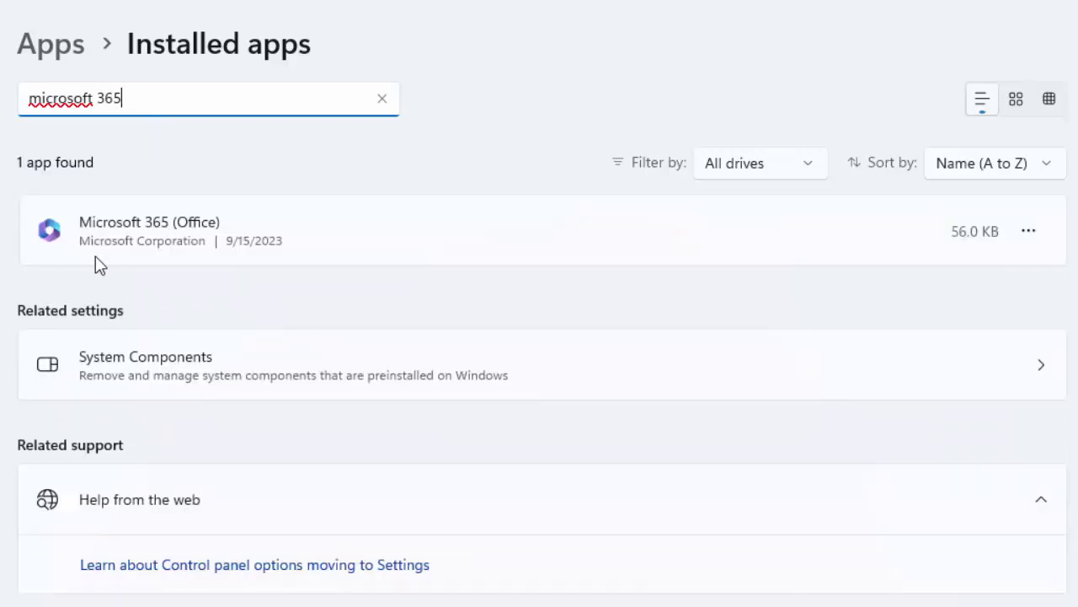
pyautogui.click(1029, 232)
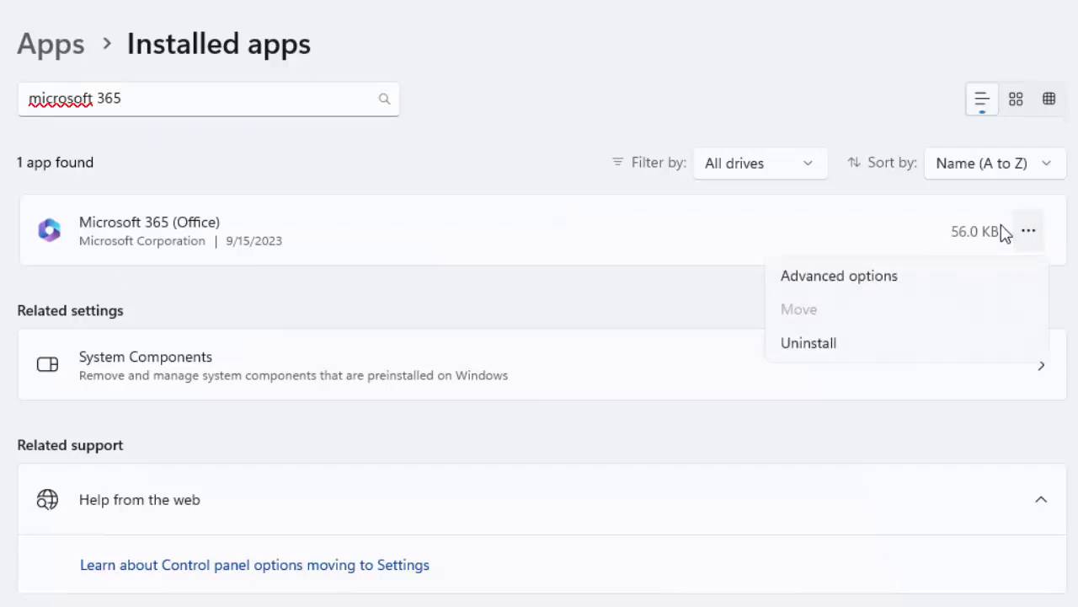
# Step: On Microsoft 365 (Office)'s Advanced options, trigger Reset to show the data-deletion warning
pyautogui.click(842, 287)
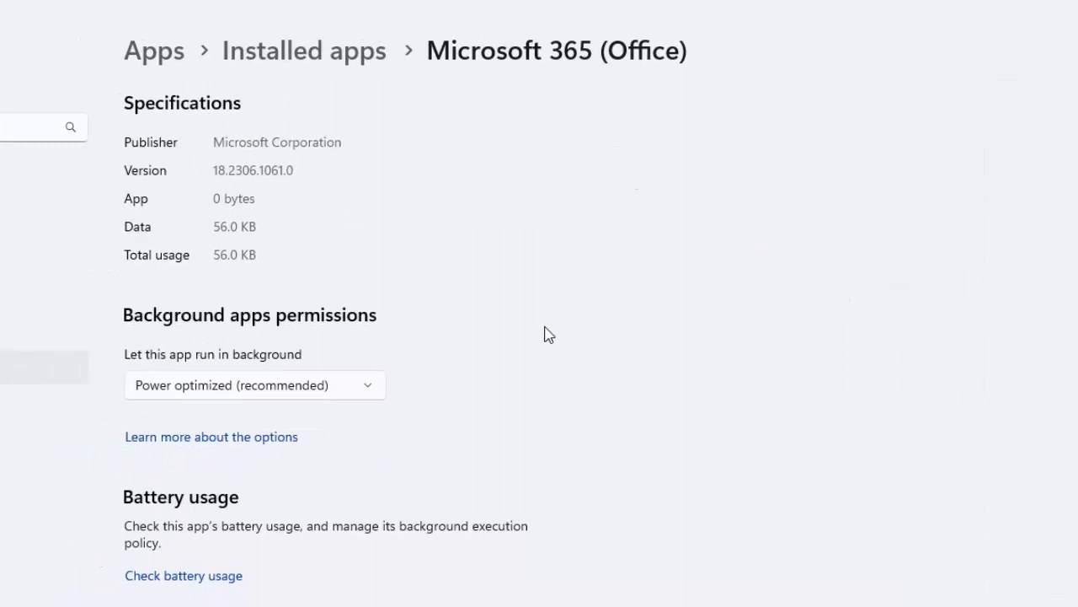
pyautogui.scroll(-5, 665, 286)
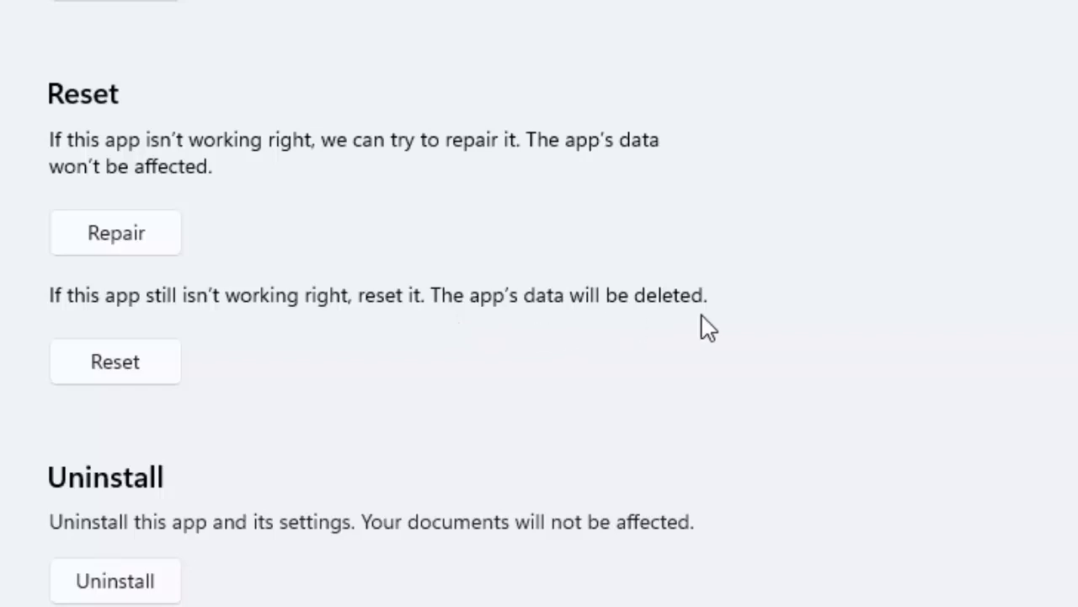
pyautogui.click(116, 370)
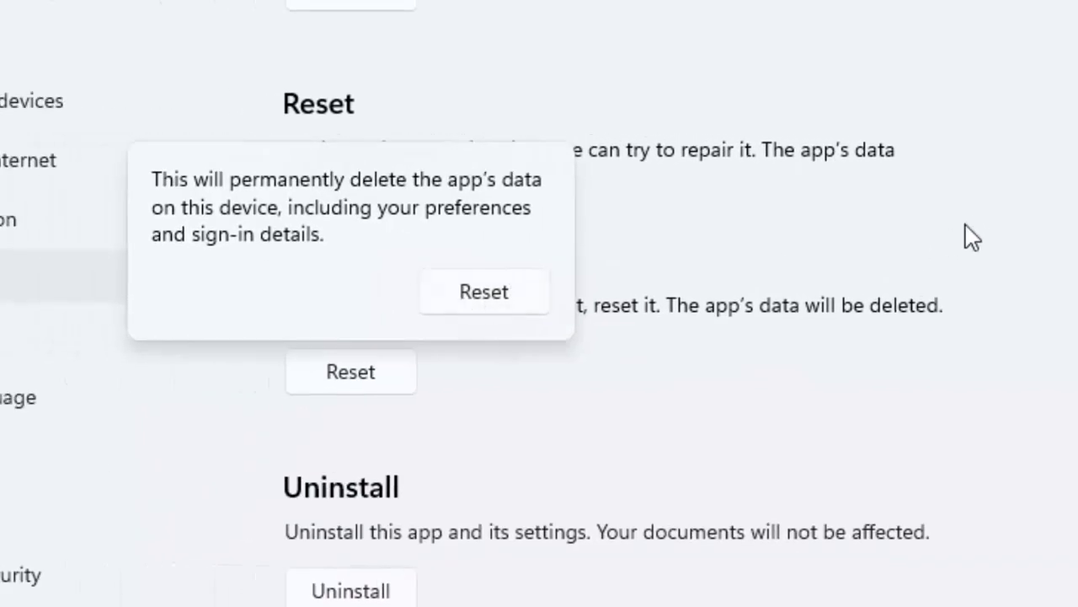